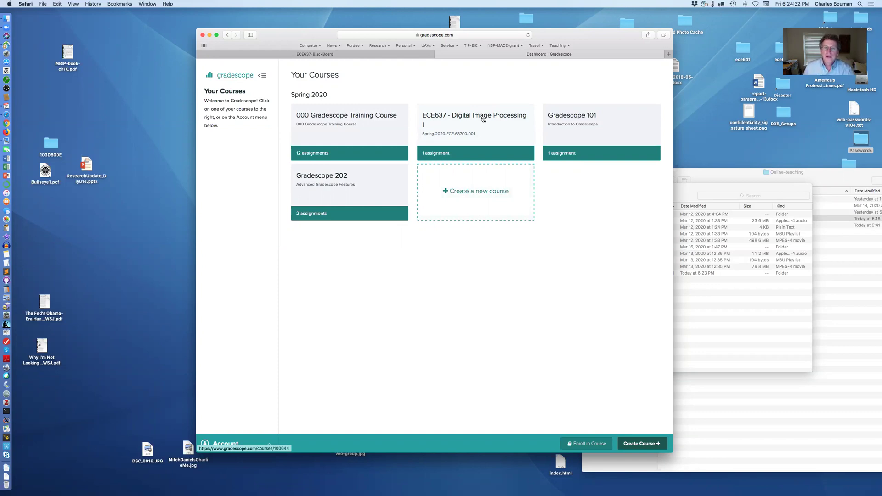
Step: From the ECE637 Digital Image Processing assignments page, create a new Exam / Quiz assignment
click(476, 118)
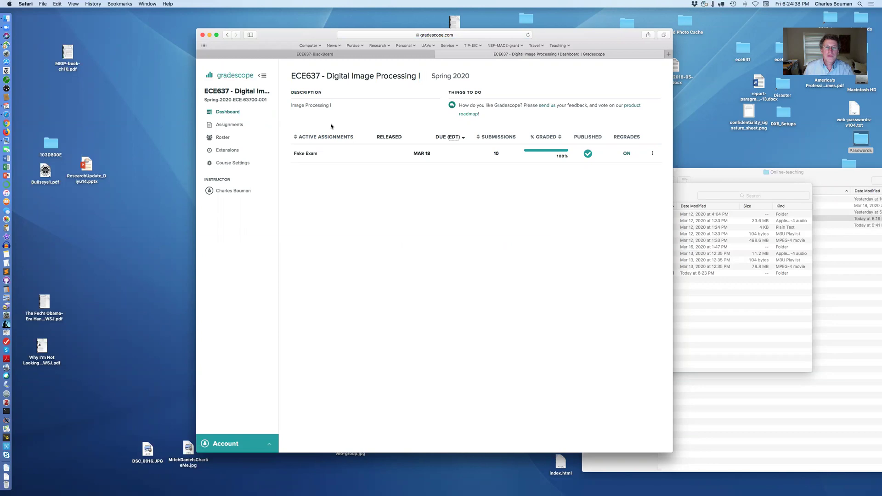
click(234, 126)
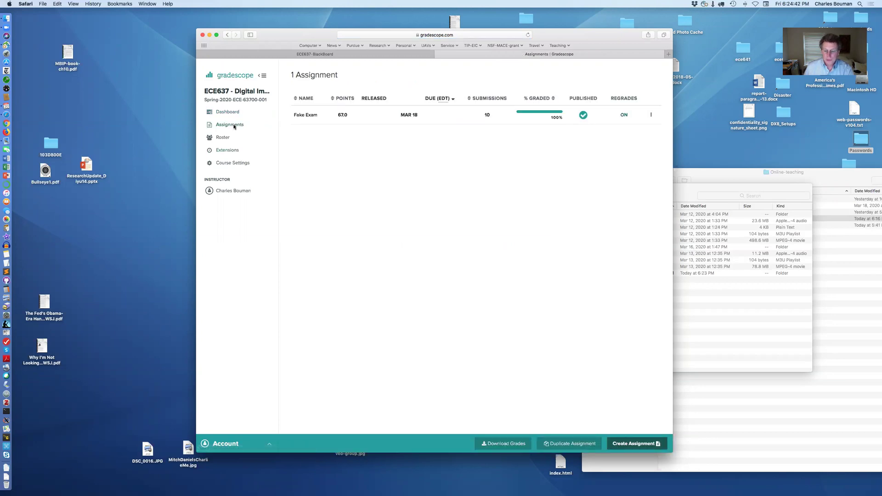
click(635, 445)
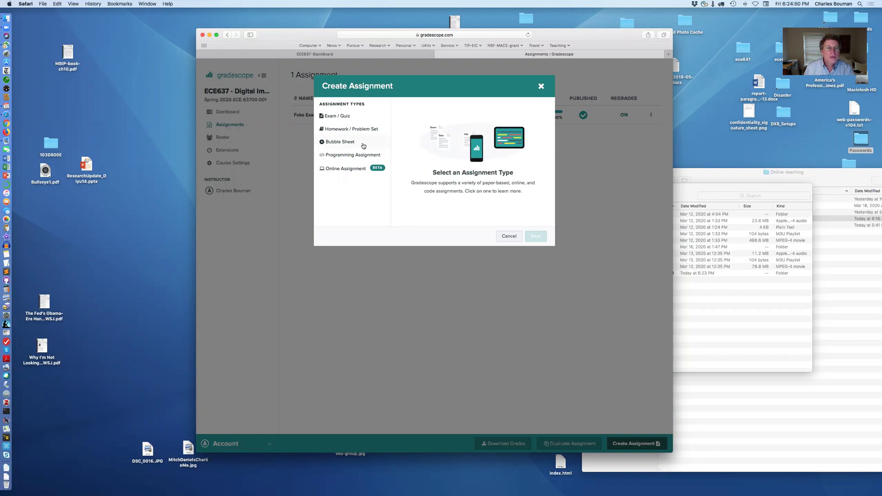
click(346, 117)
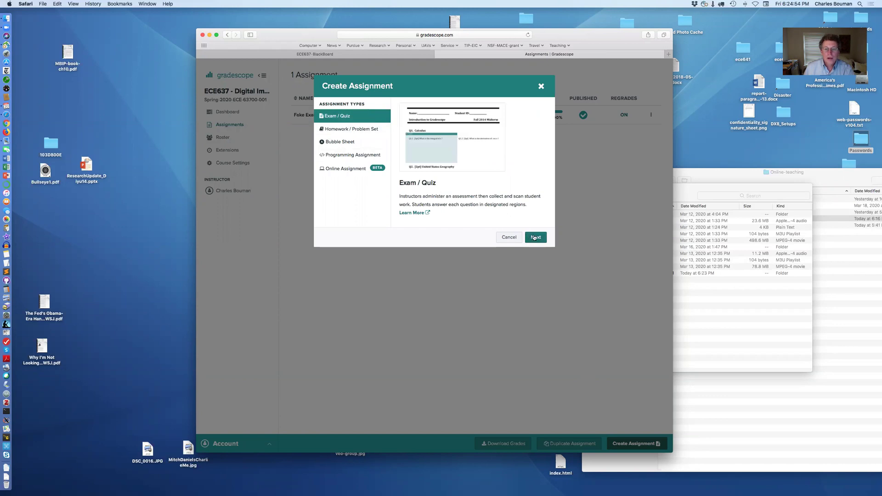
click(534, 237)
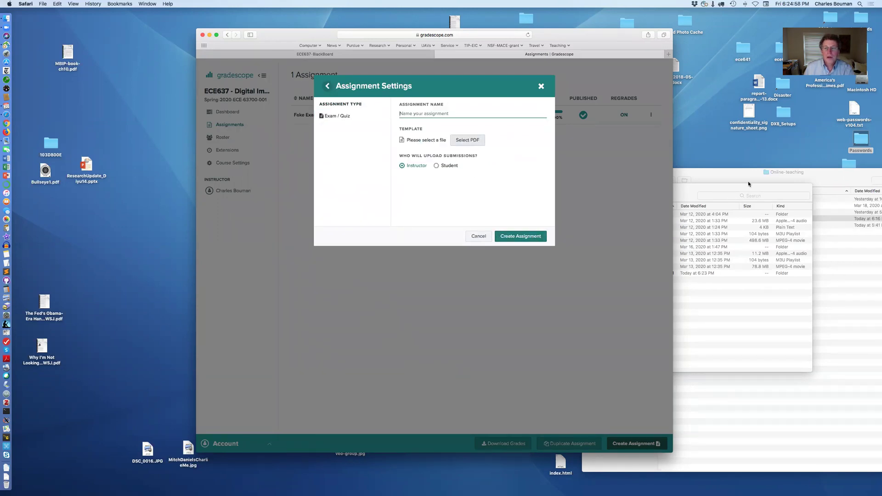
Step: Move Fake-Exam2.pdf from the Online-teaching Dropbox folder into tmp, then close Online-teaching
drag(791, 173, 794, 213)
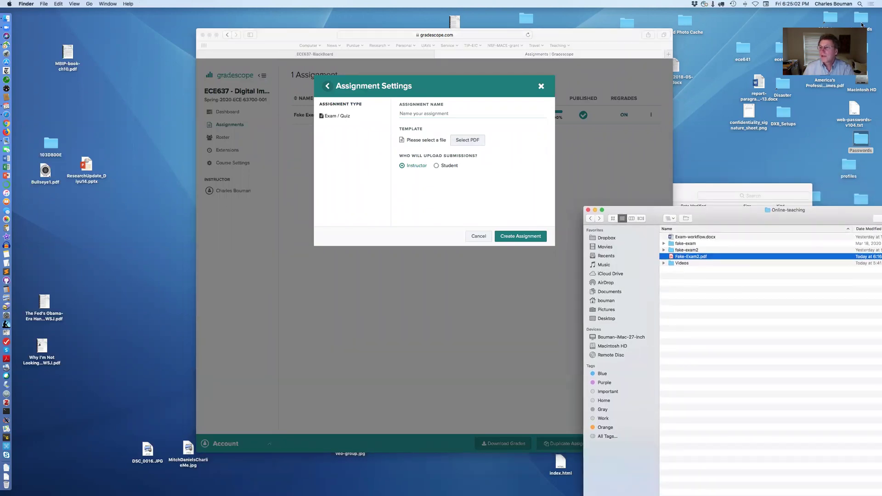
double_click(861, 47)
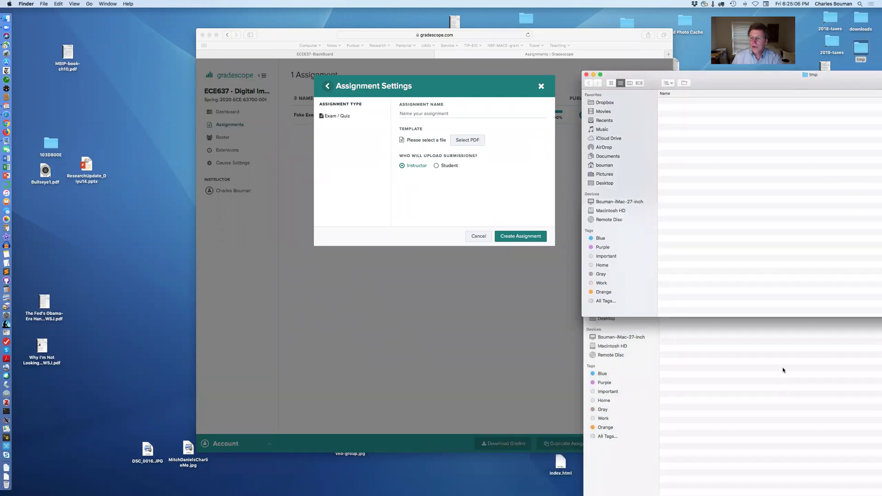
click(675, 257)
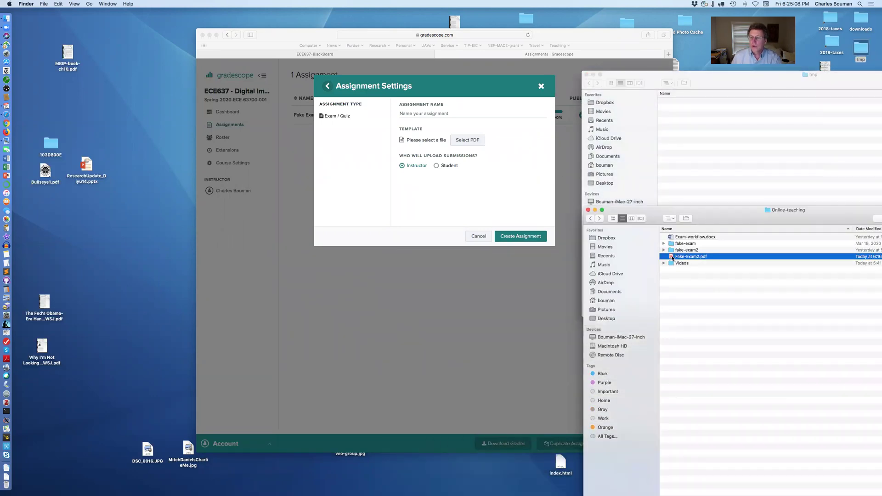
drag(674, 256, 699, 166)
click(588, 209)
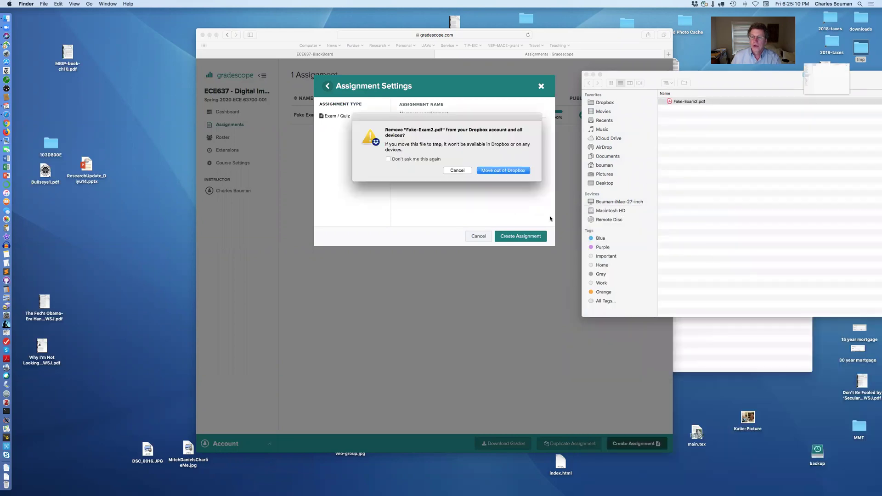
click(506, 170)
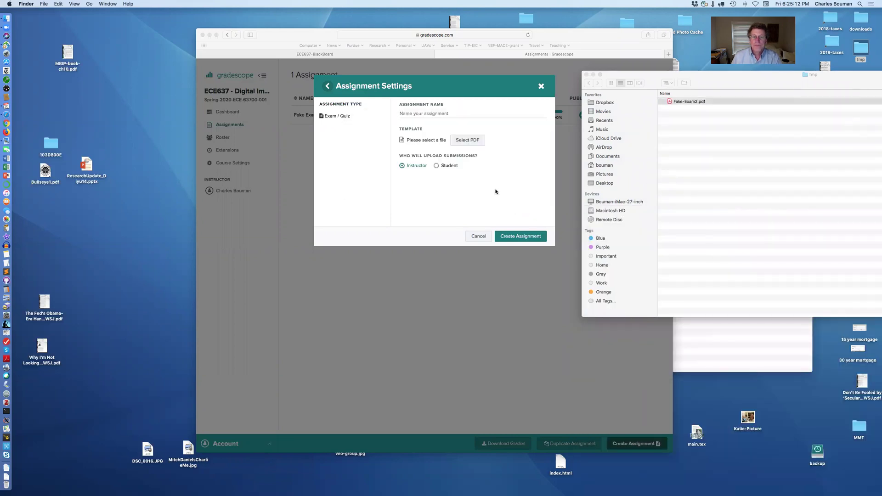
Step: Attach Fake-Exam2.pdf from the tmp folder as the exam's template PDF
click(467, 143)
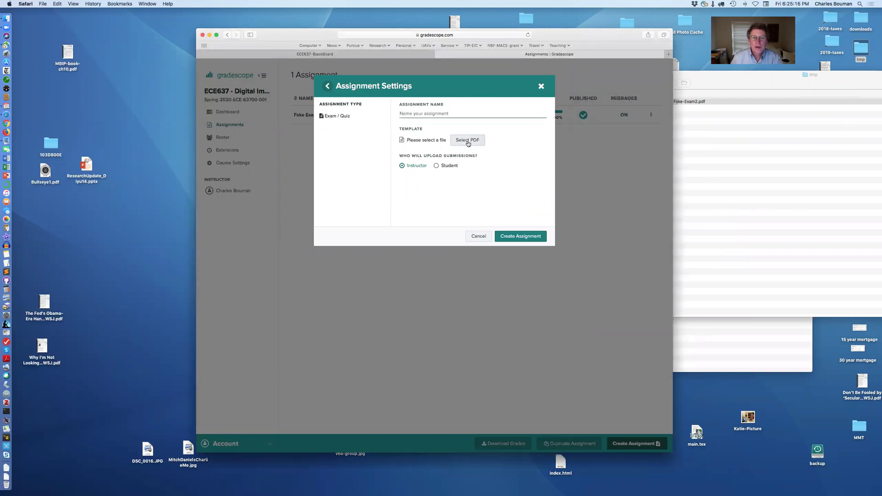
click(467, 143)
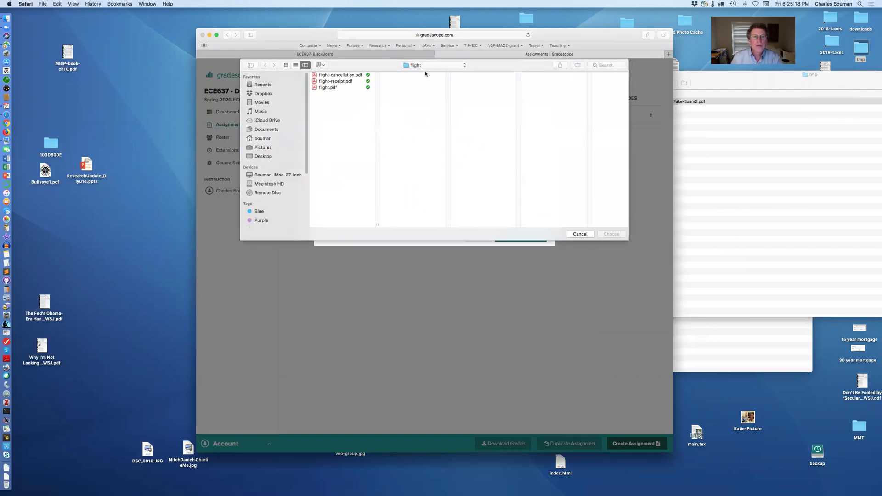
click(430, 65)
click(427, 131)
click(407, 75)
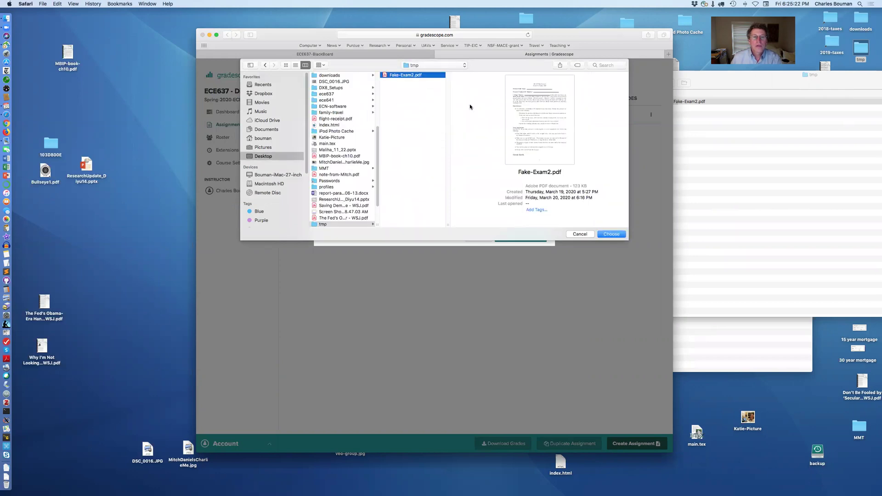
click(612, 235)
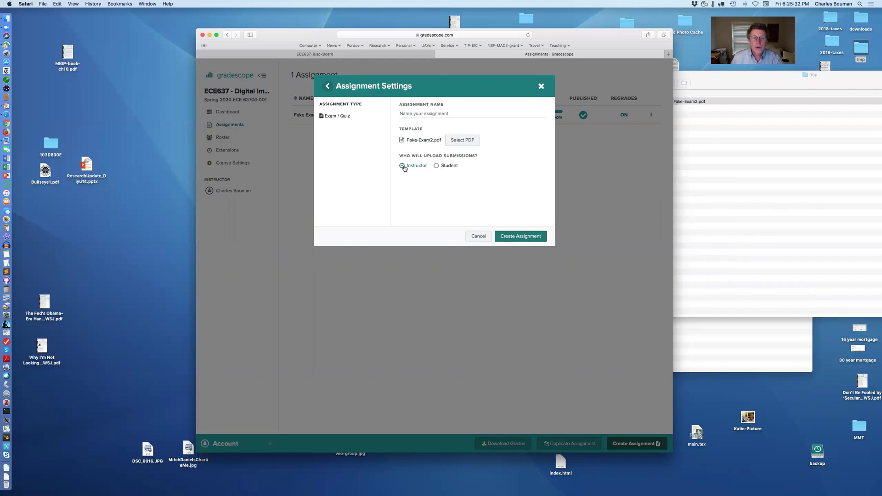
Step: Name the assignment 'Fake Exam2' and create it
click(520, 236)
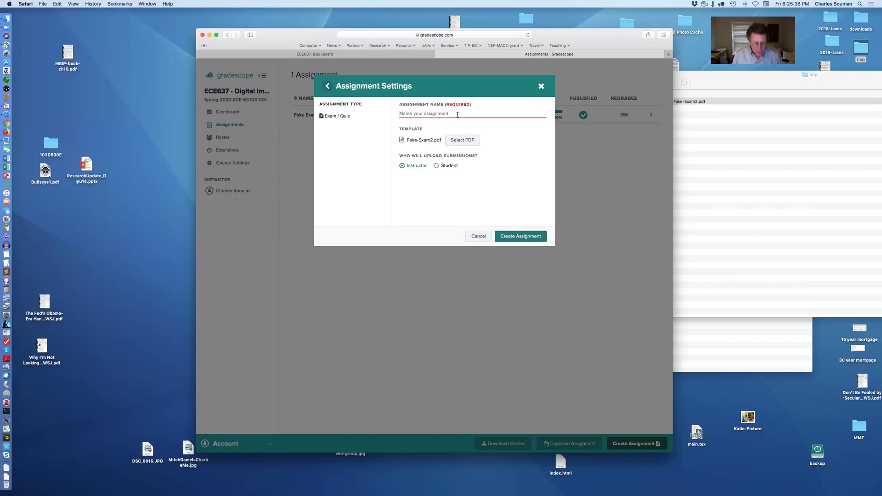
text(Fake)
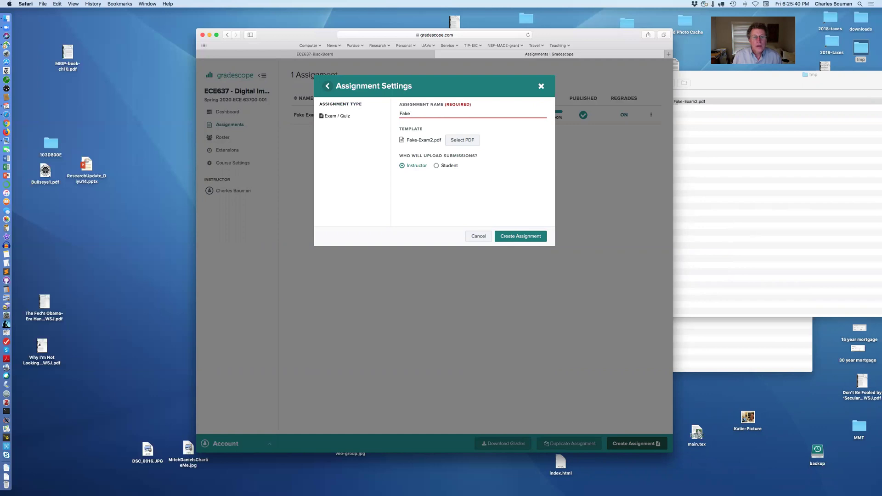
text( Exam2)
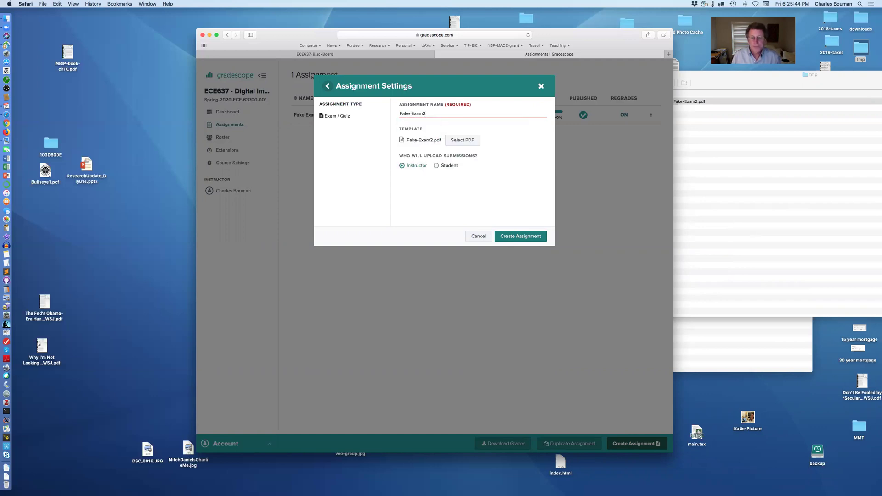
key(Return)
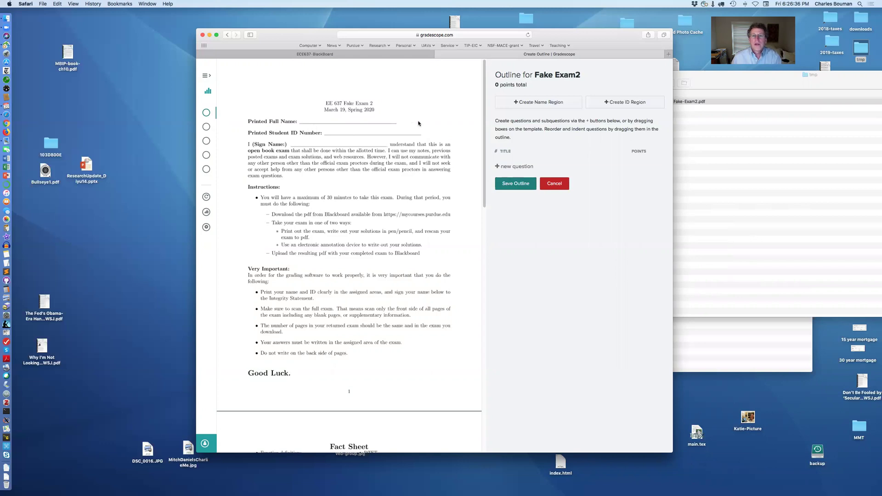
Step: Add a name region sized over page 1's exam title and Printed Full Name line
click(523, 104)
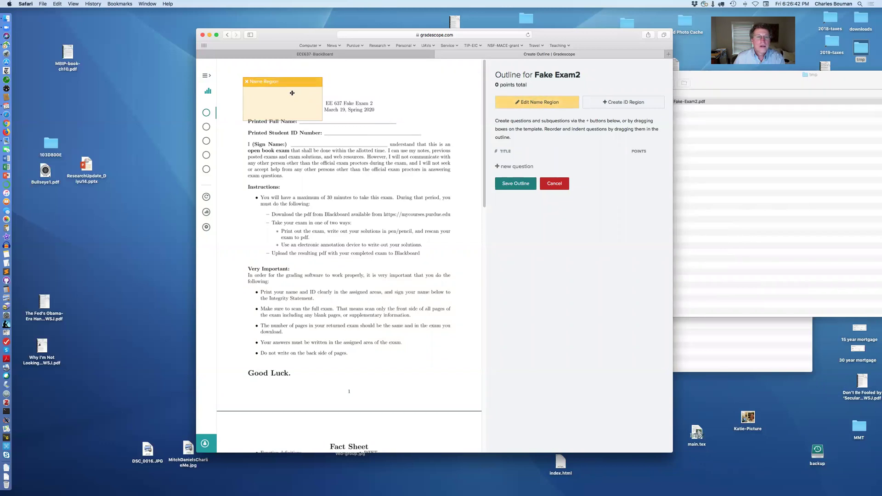
drag(294, 86, 293, 106)
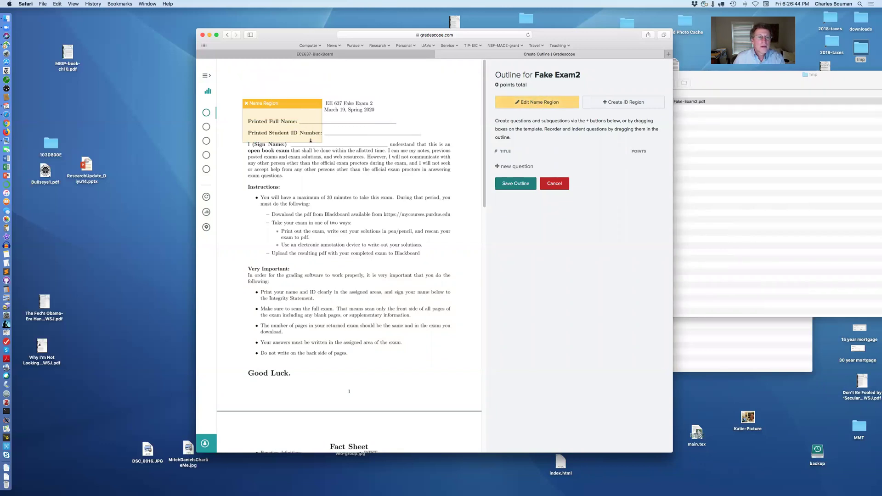
drag(321, 143, 407, 129)
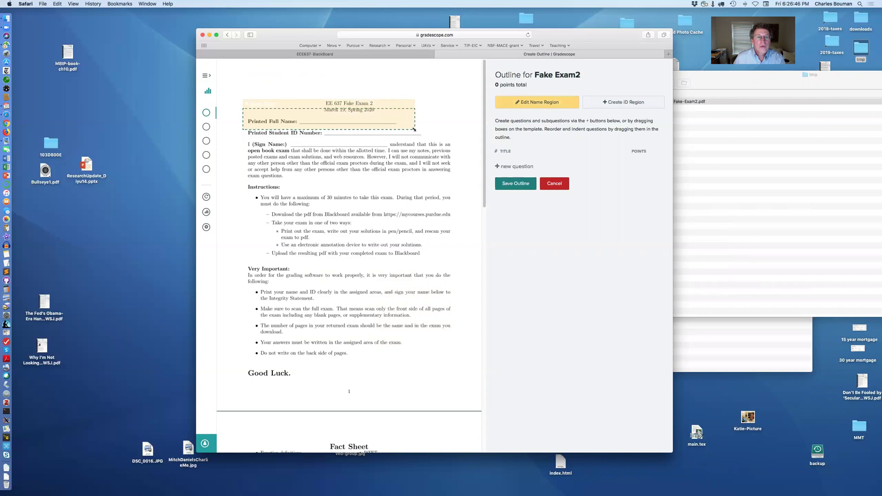
mouse_move(416, 129)
mouse_down()
mouse_move(399, 129)
mouse_move(435, 128)
mouse_move(459, 107)
mouse_up()
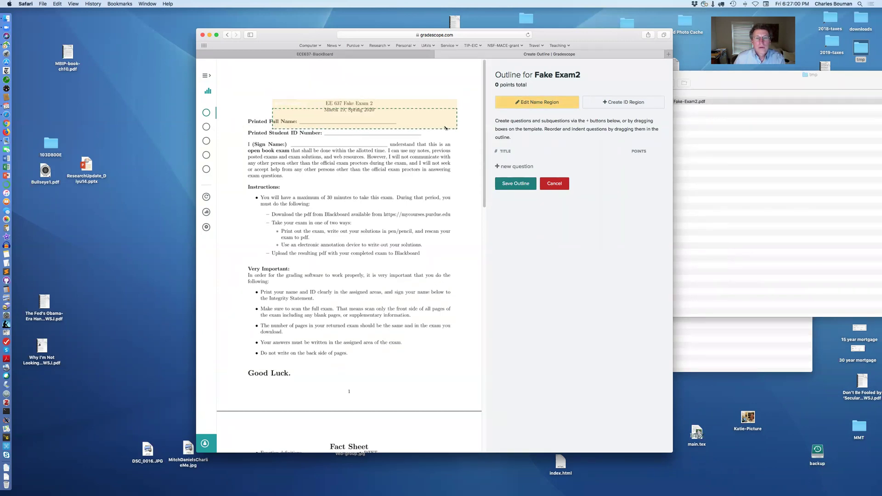
mouse_move(466, 128)
mouse_down()
mouse_move(438, 128)
mouse_move(432, 104)
mouse_move(456, 107)
mouse_up()
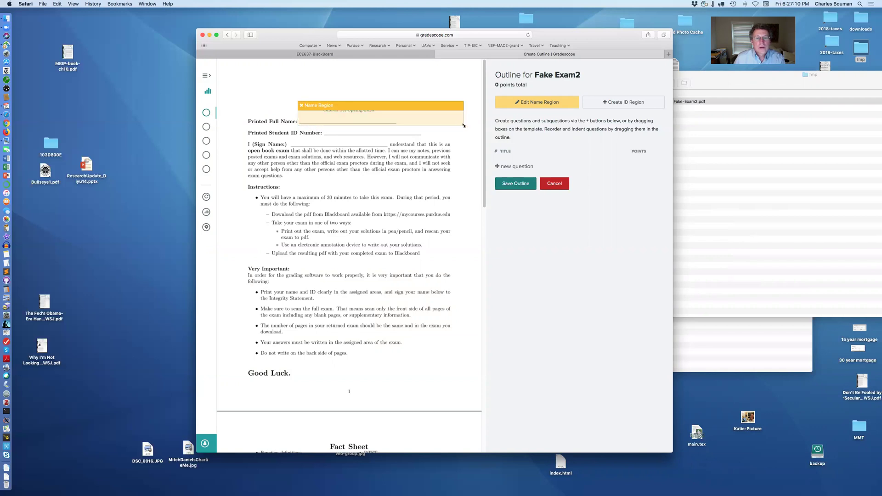
drag(455, 117, 452, 103)
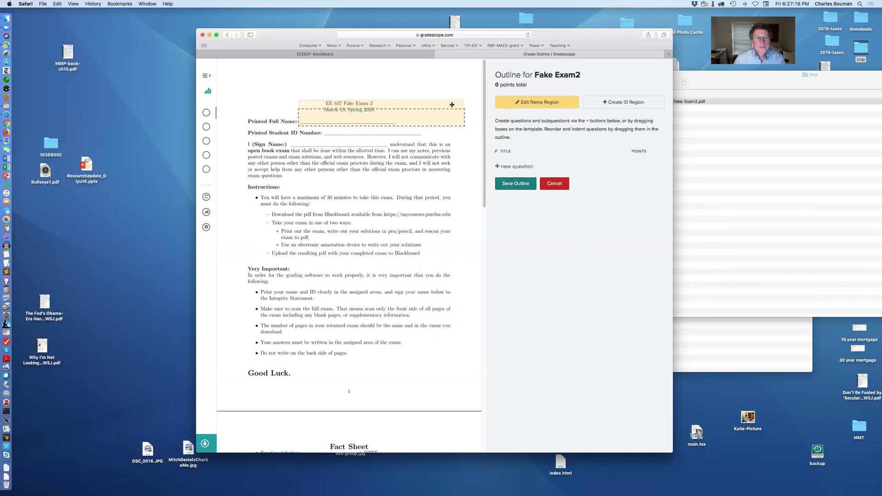
drag(464, 126, 475, 126)
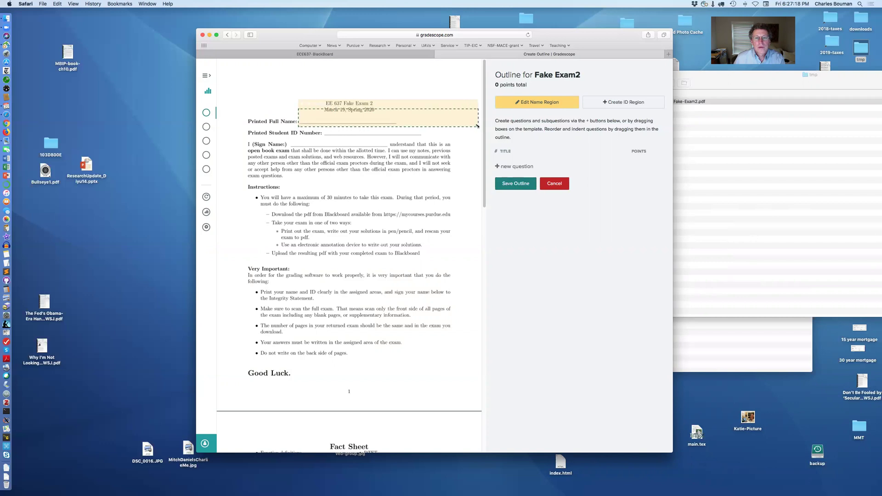
drag(474, 126, 479, 128)
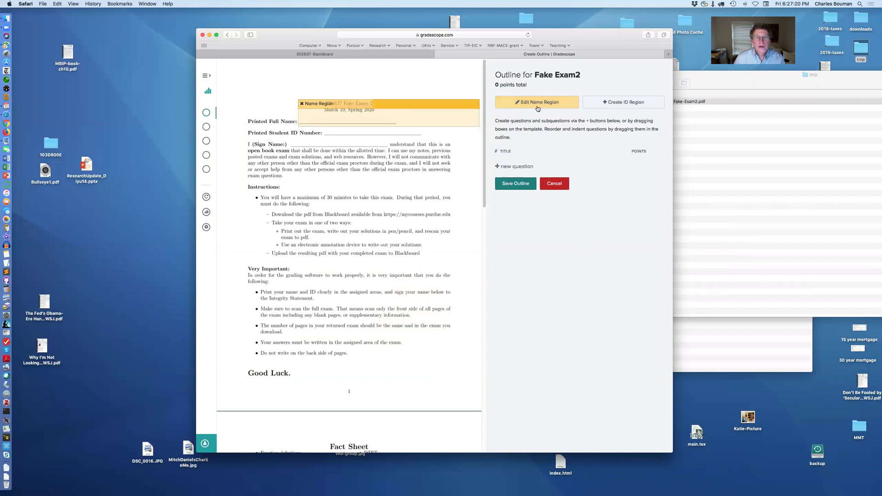
Step: Fit an ID region over the Printed Student ID line beside the name region, then save the outline
click(624, 102)
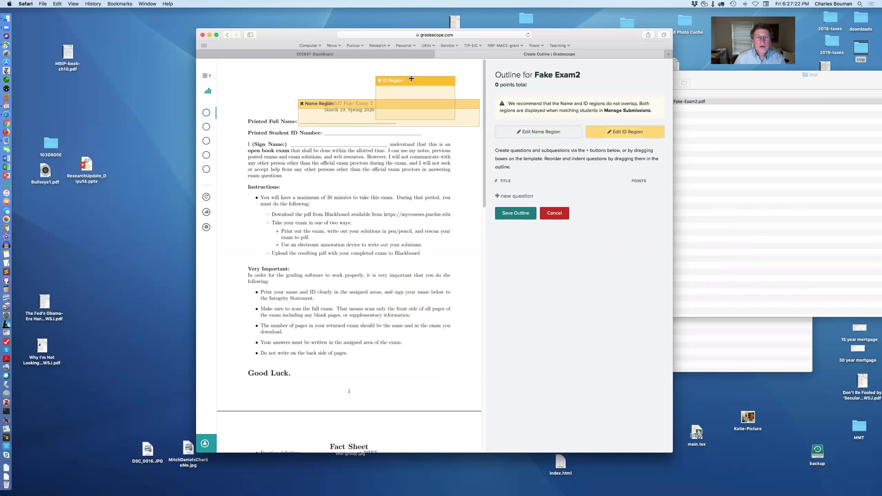
drag(412, 80, 335, 117)
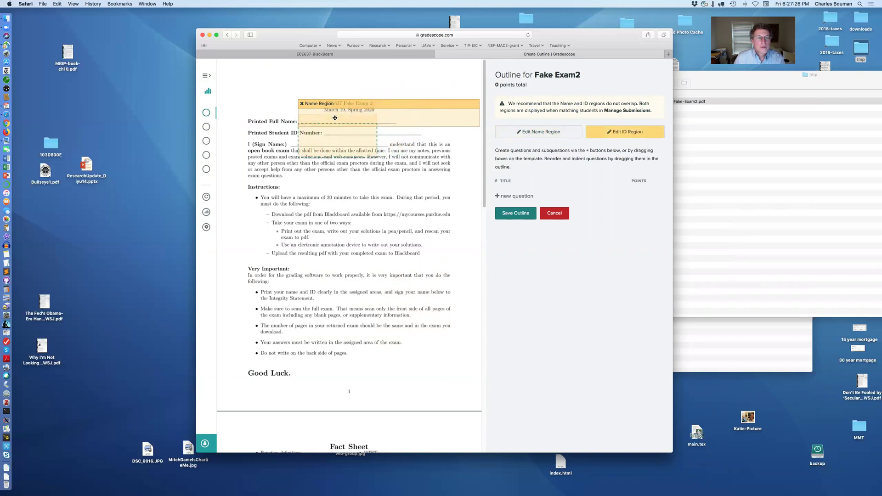
drag(335, 118, 336, 119)
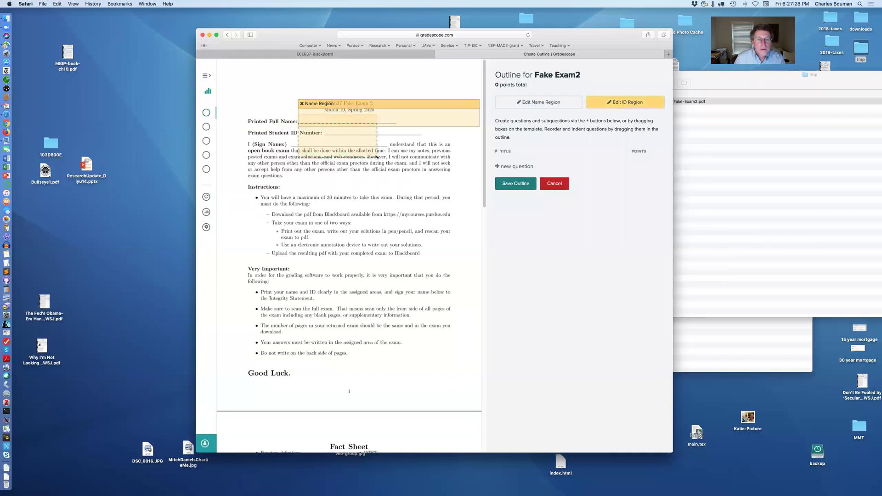
mouse_move(377, 161)
mouse_down()
mouse_move(438, 137)
mouse_move(480, 137)
mouse_up()
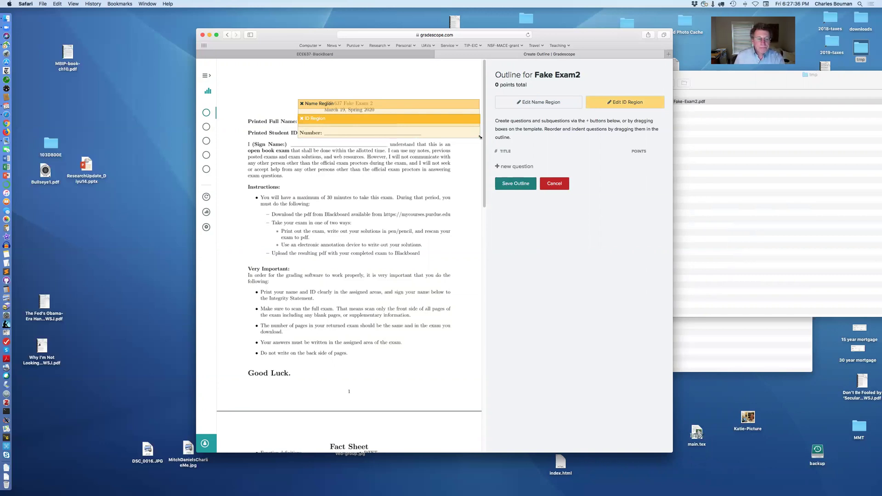
click(486, 142)
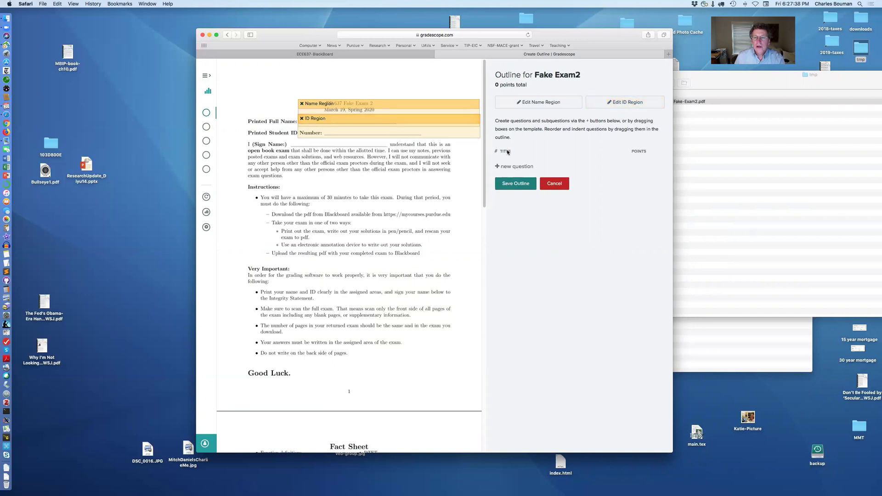
click(515, 184)
Step: Add a 50-point Question 1 boxed over Problem 1's answer space on page 2
click(515, 166)
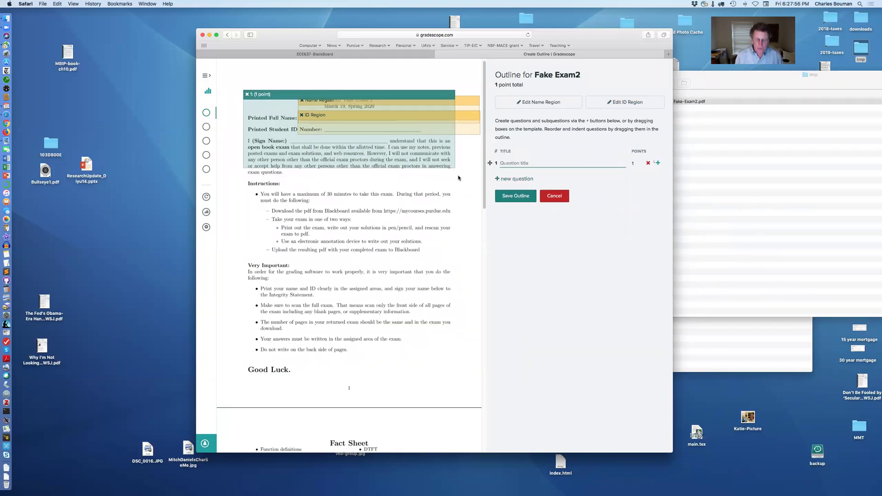
text(Qu)
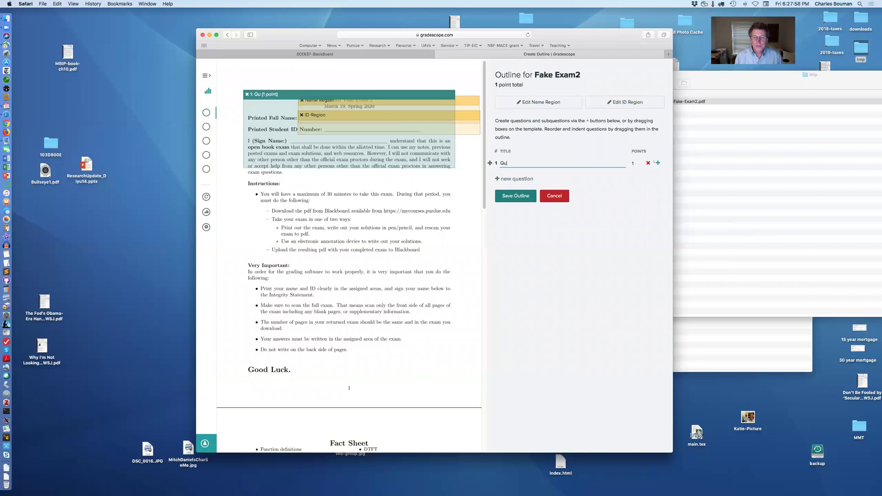
text(estion 1)
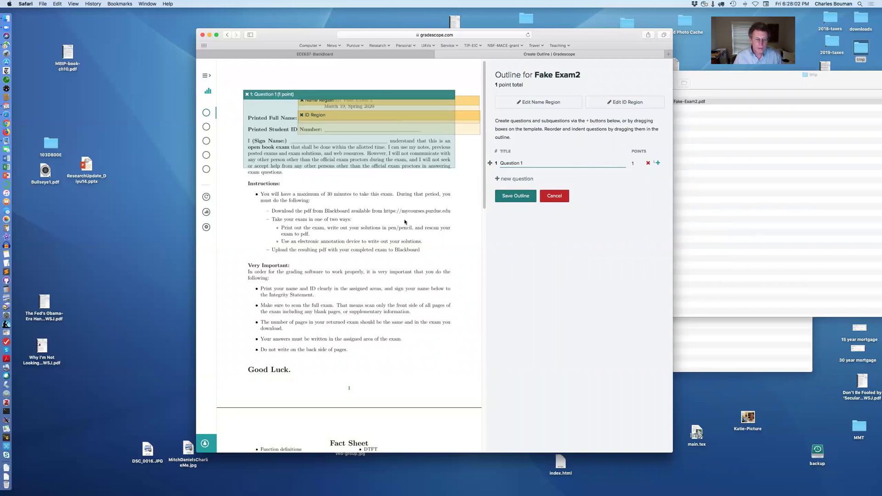
scroll(404, 221, down, 1)
drag(284, 93, 299, 245)
scroll(317, 206, down, 5)
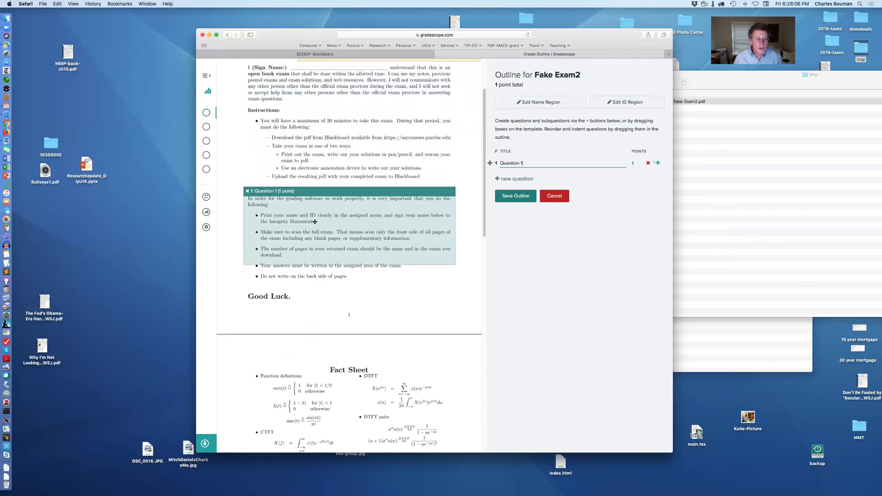
drag(317, 194, 317, 352)
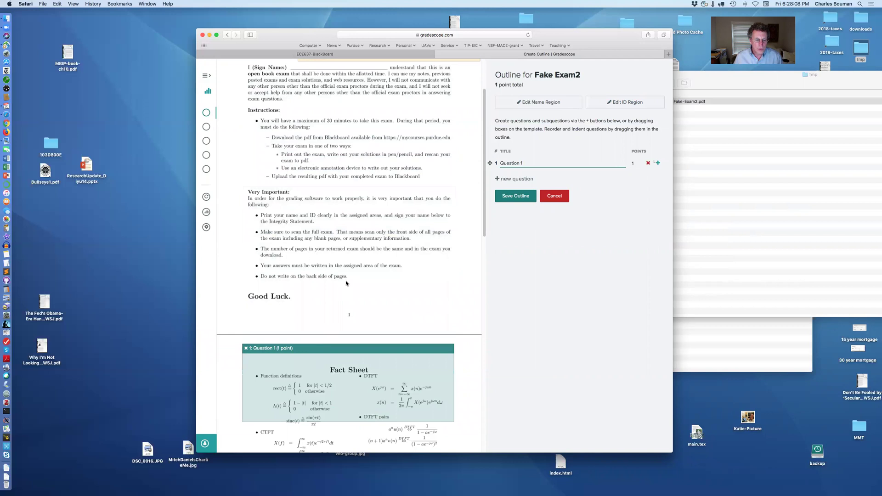
scroll(346, 280, down, 5)
scroll(346, 280, up, 3)
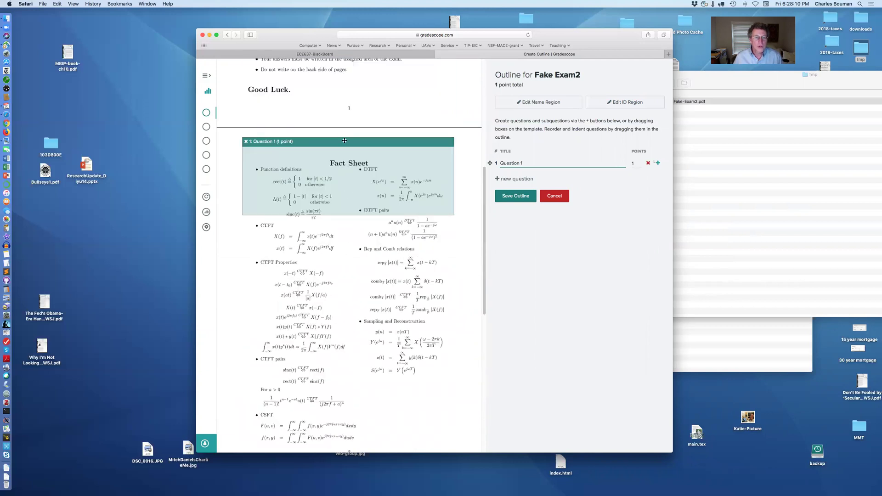
drag(345, 141, 343, 306)
scroll(342, 269, down, 1)
scroll(342, 269, down, 4)
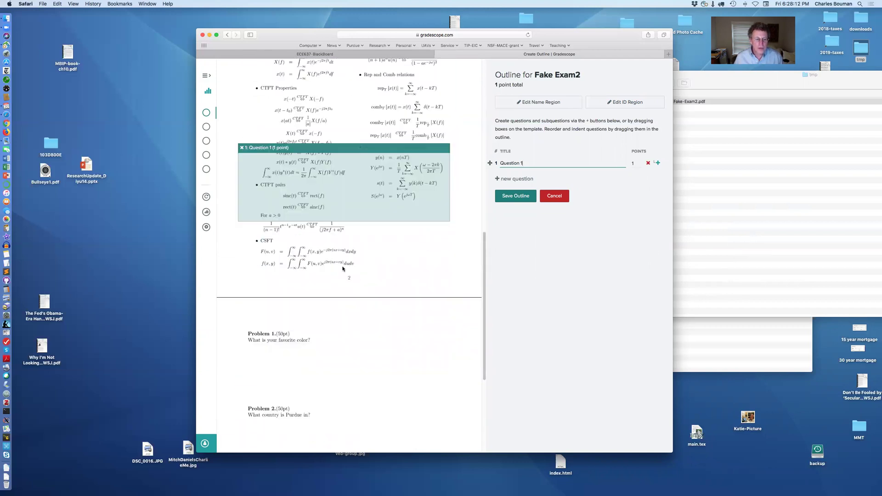
drag(349, 148, 352, 322)
drag(454, 396, 474, 406)
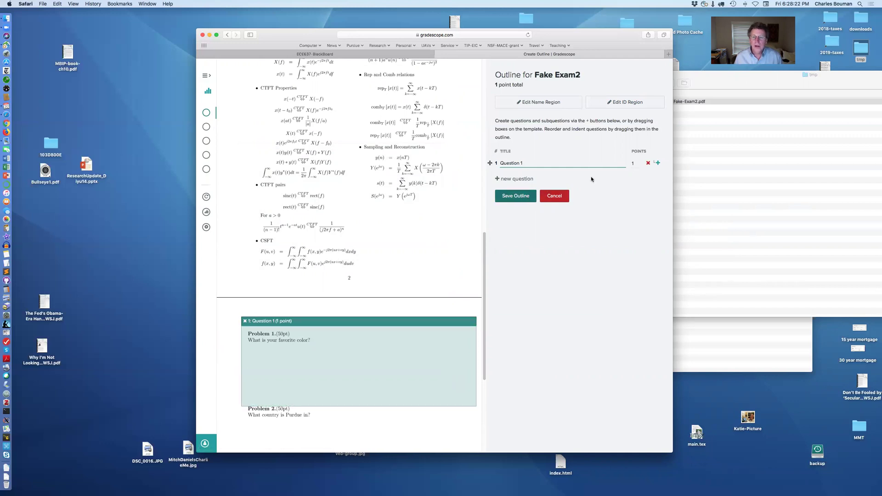
click(634, 163)
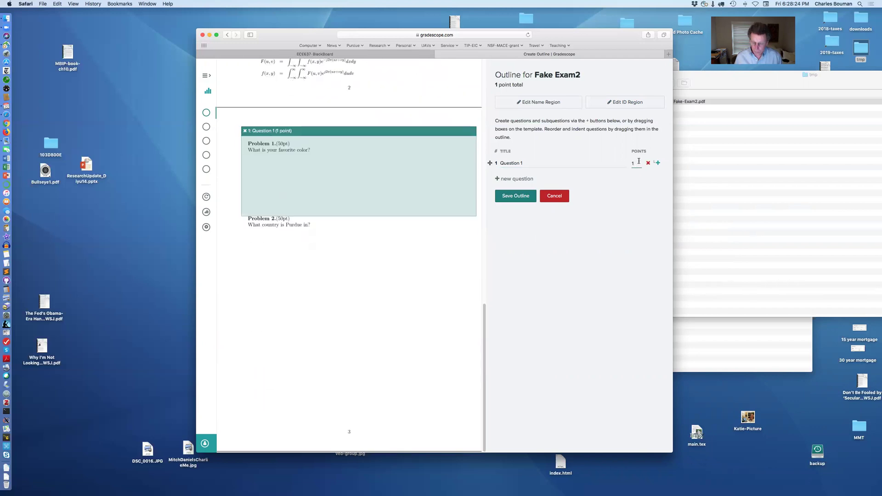
key(BackSpace)
text(50)
click(614, 201)
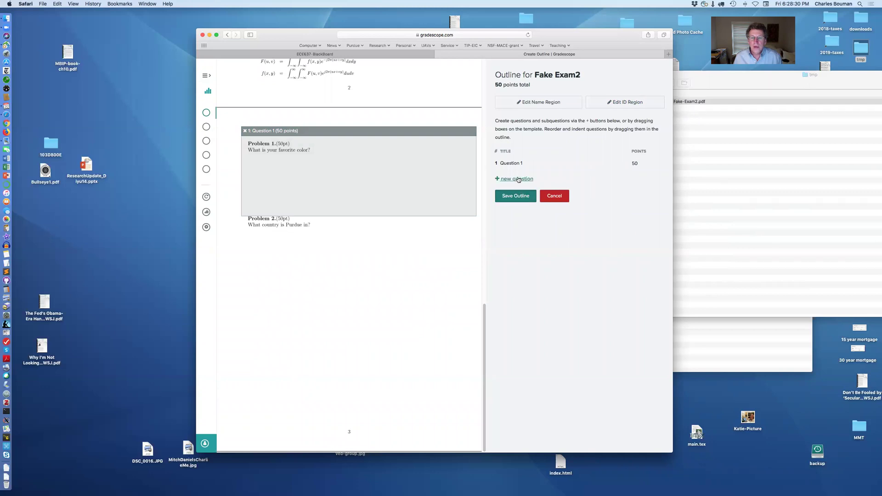
Step: Add a 50-point Question 2 boxed over Problem 2, then save the 100-point outline
click(518, 179)
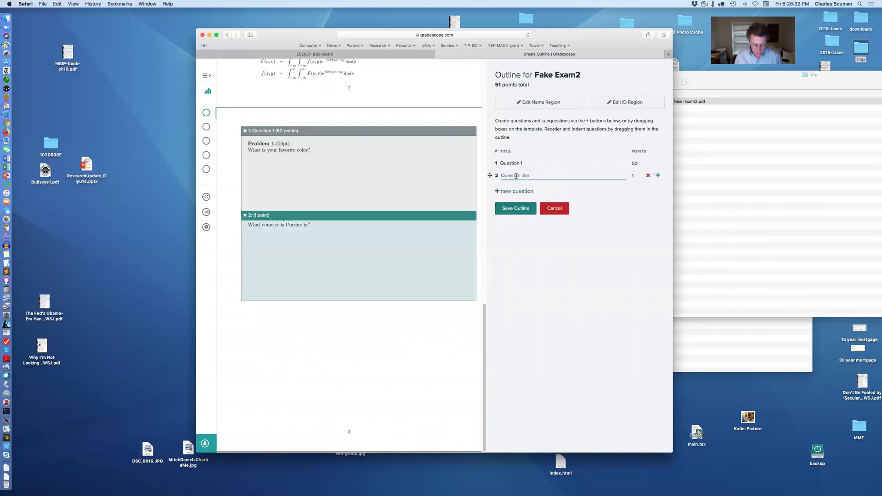
text(Question)
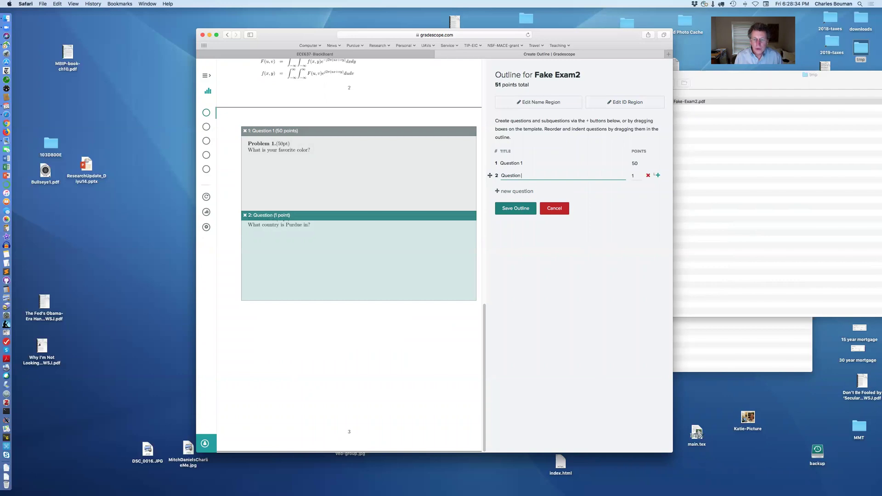
text( 2)
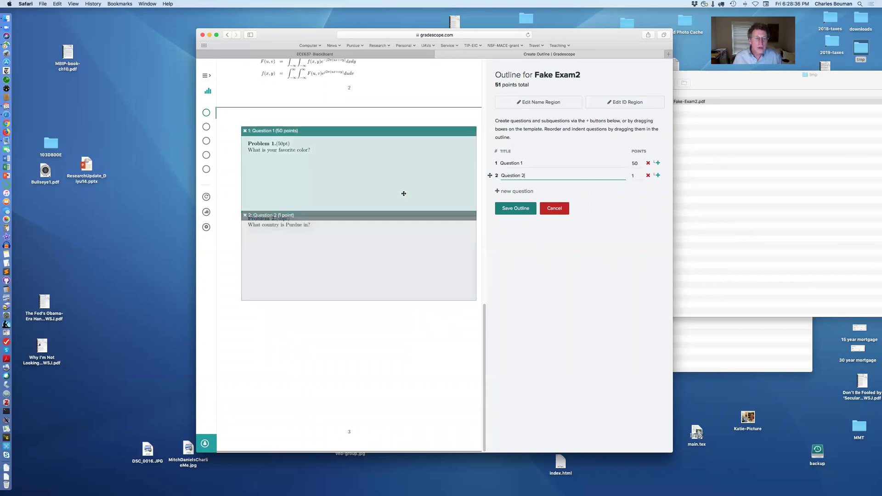
drag(391, 221, 392, 208)
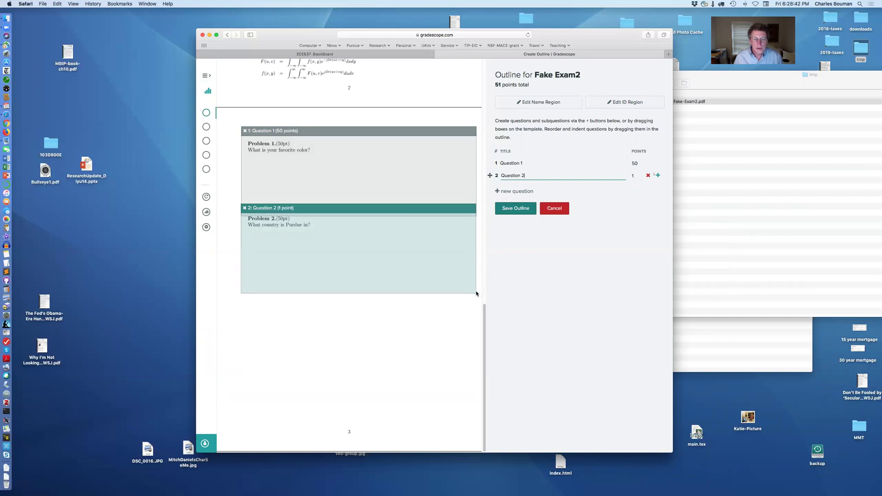
drag(475, 292, 478, 339)
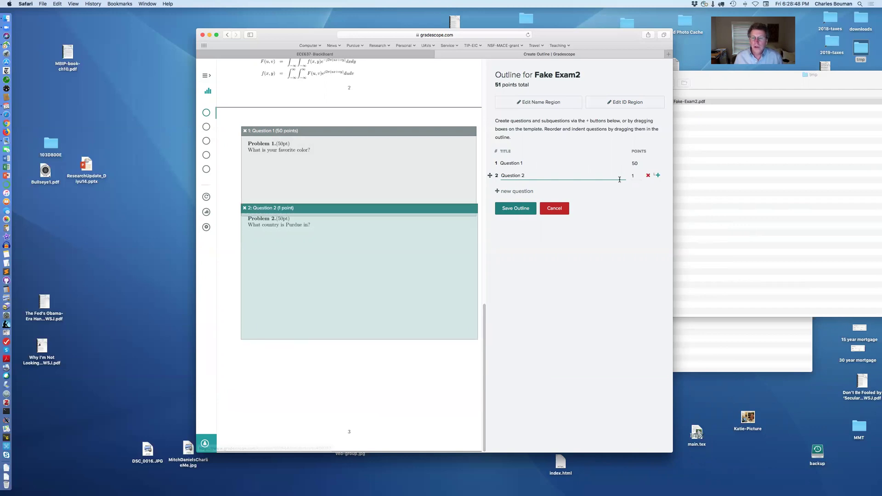
click(634, 176)
key(BackSpace)
text(50)
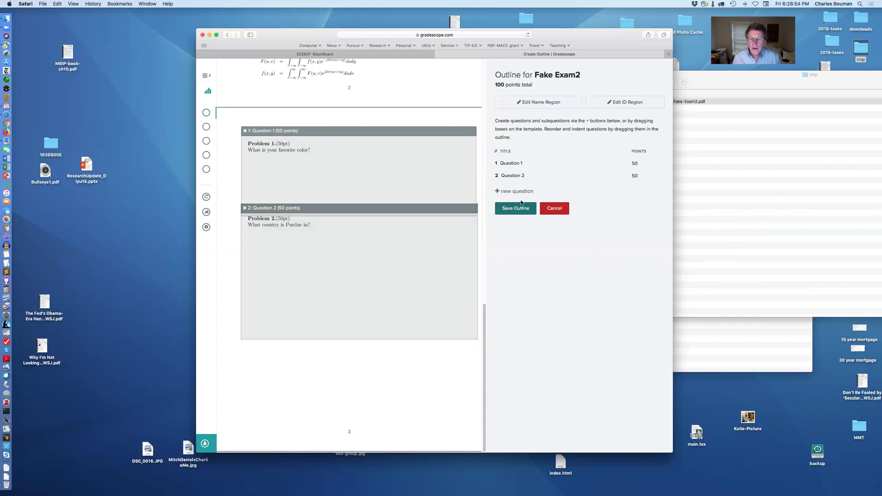
click(523, 208)
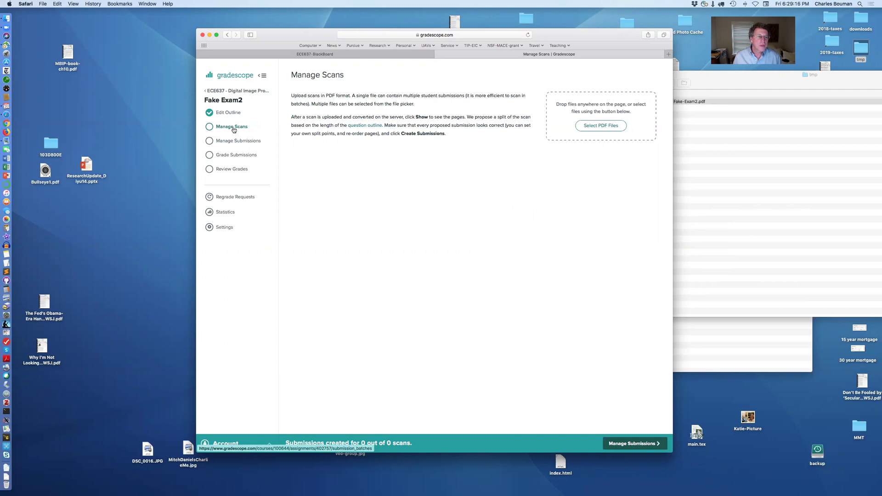
Step: View Fake Exam2's empty submissions list, then return to the ECE637 course dashboard
click(629, 444)
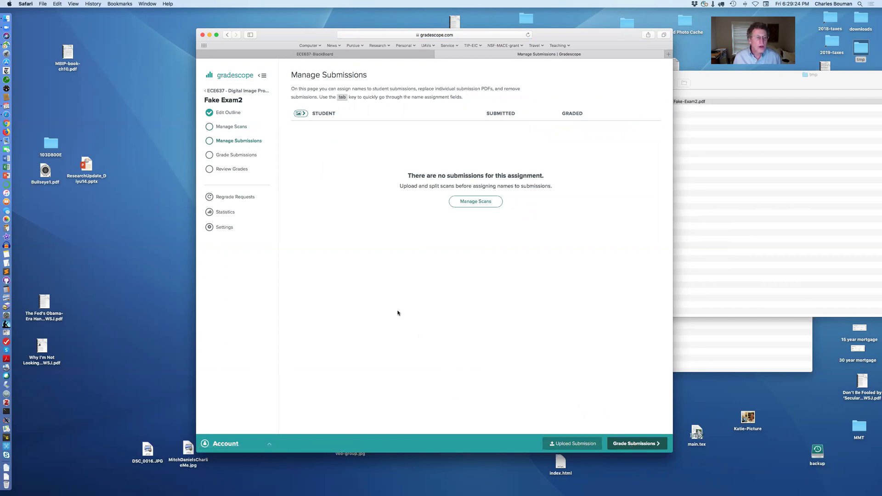
click(229, 77)
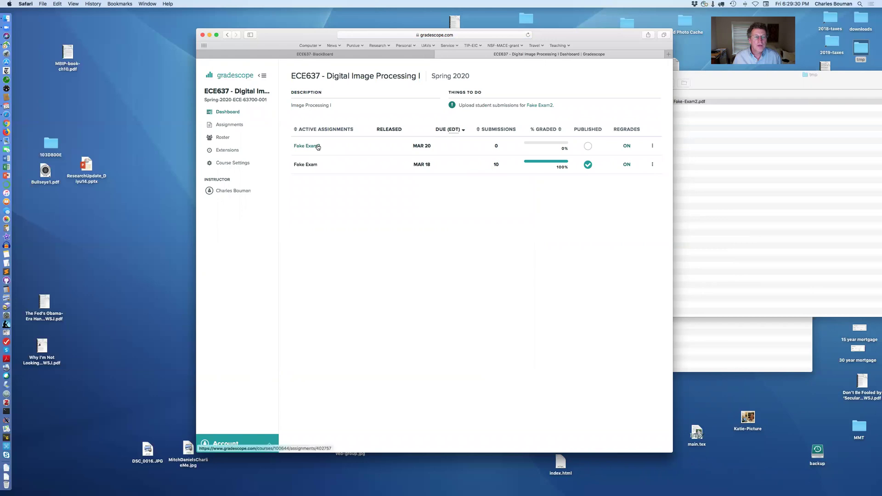
Step: Open ECE637's assignments list, view Fake Exam2, then go back to the list
click(240, 125)
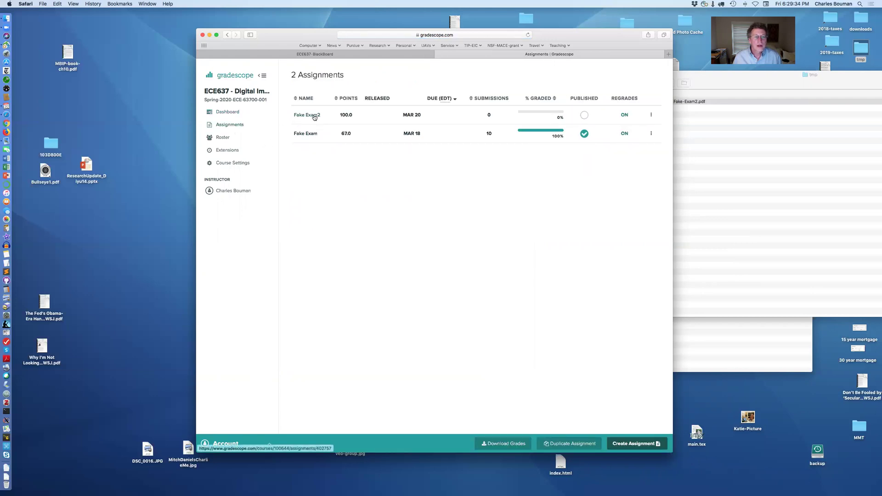
click(314, 117)
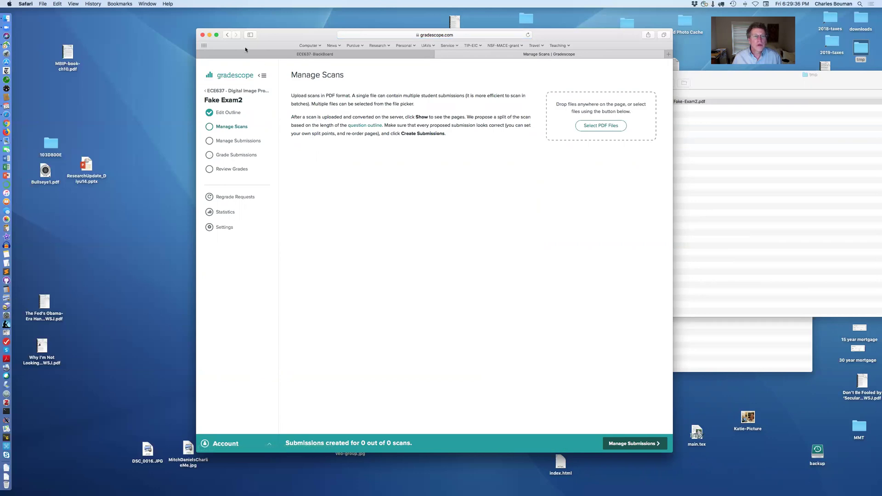
click(232, 35)
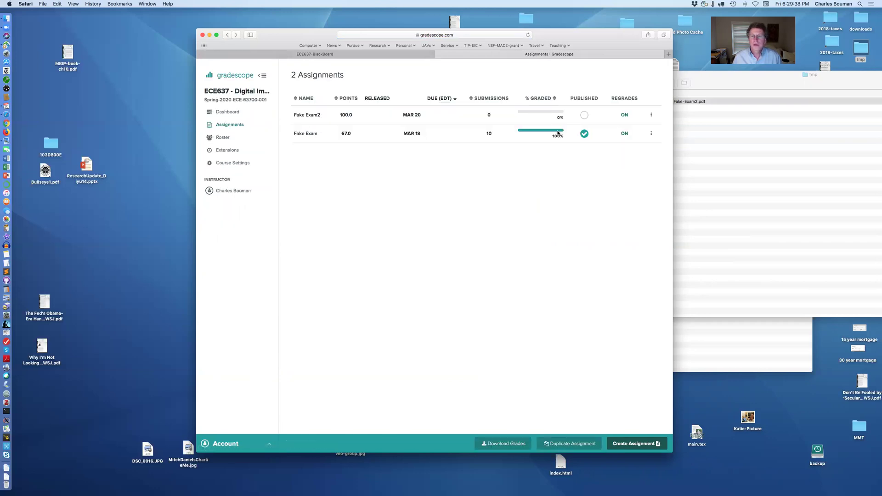